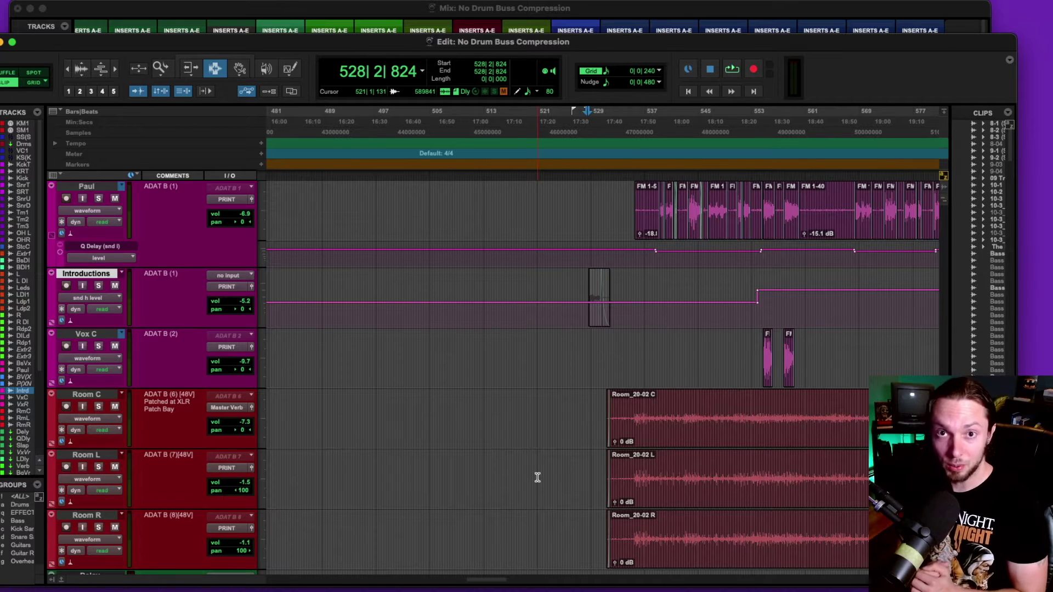
Step: Play the No Drum Buss Compression session from bar 528 and follow the playback in the mixer and along the track timeline
key("space")
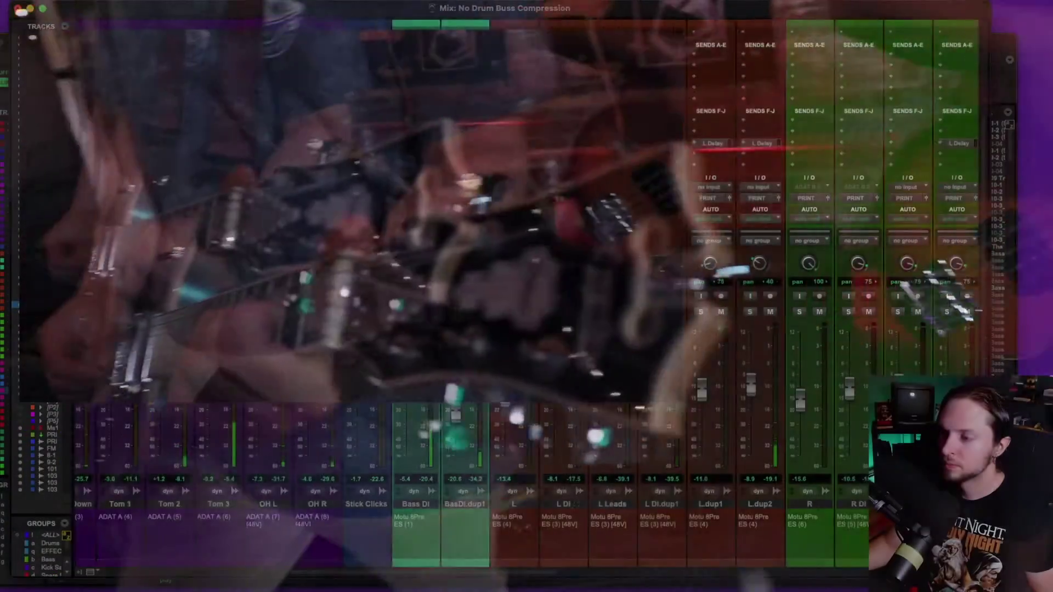
scroll(527, 296, "right", 5)
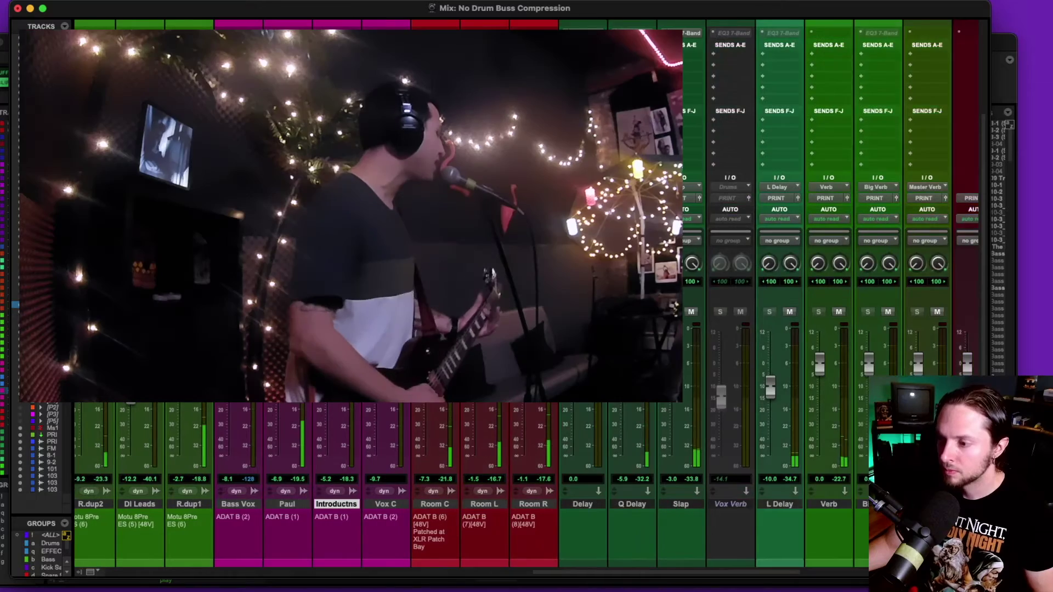
key("super+equal")
key("t")
key("t")
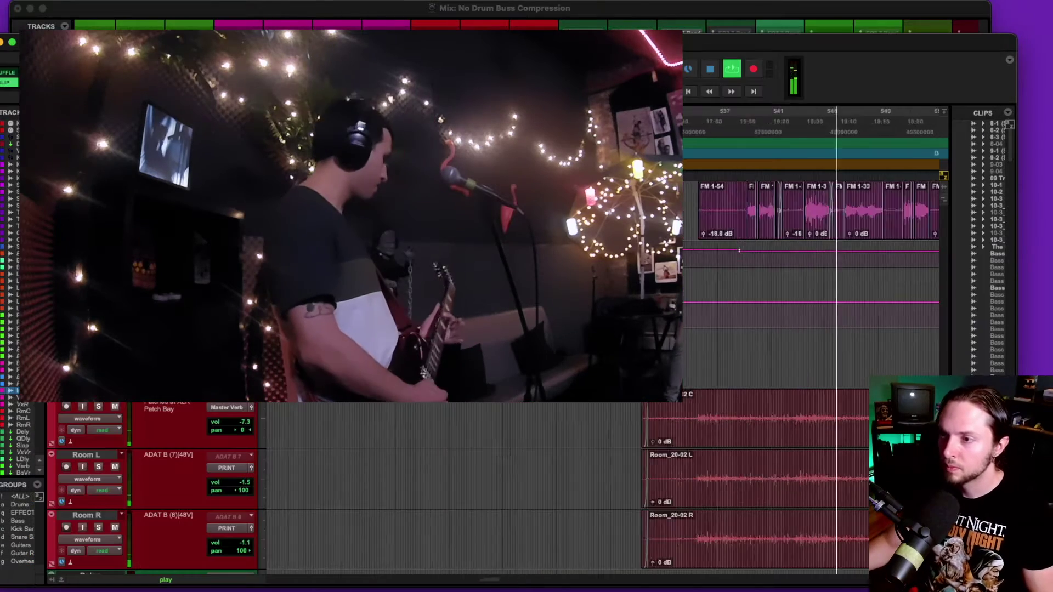
scroll(603, 482, "right", 8)
scroll(604, 482, "right", 3)
key("r")
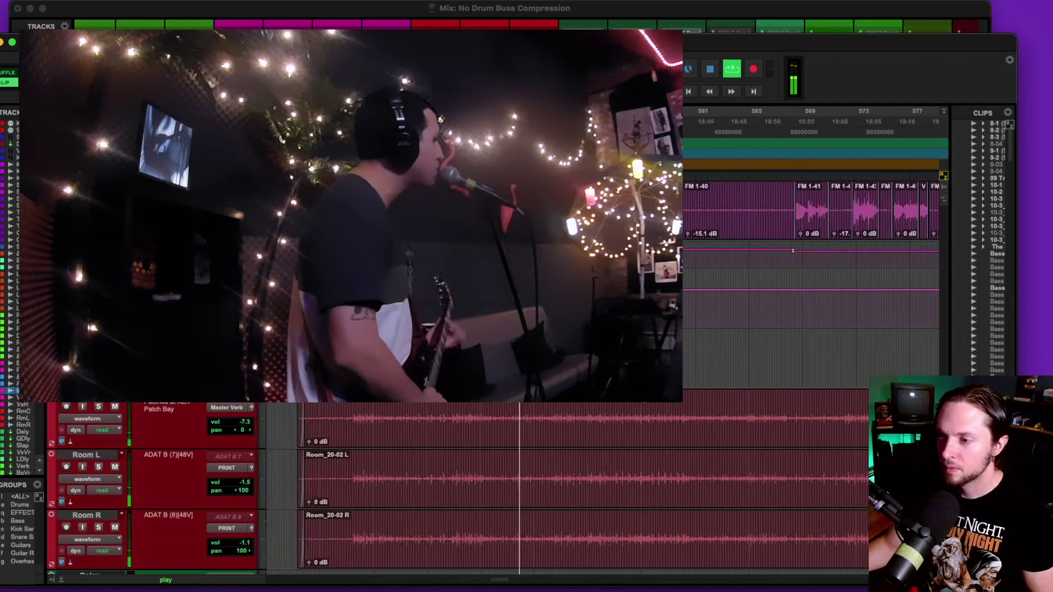
scroll(604, 482, "right", 3)
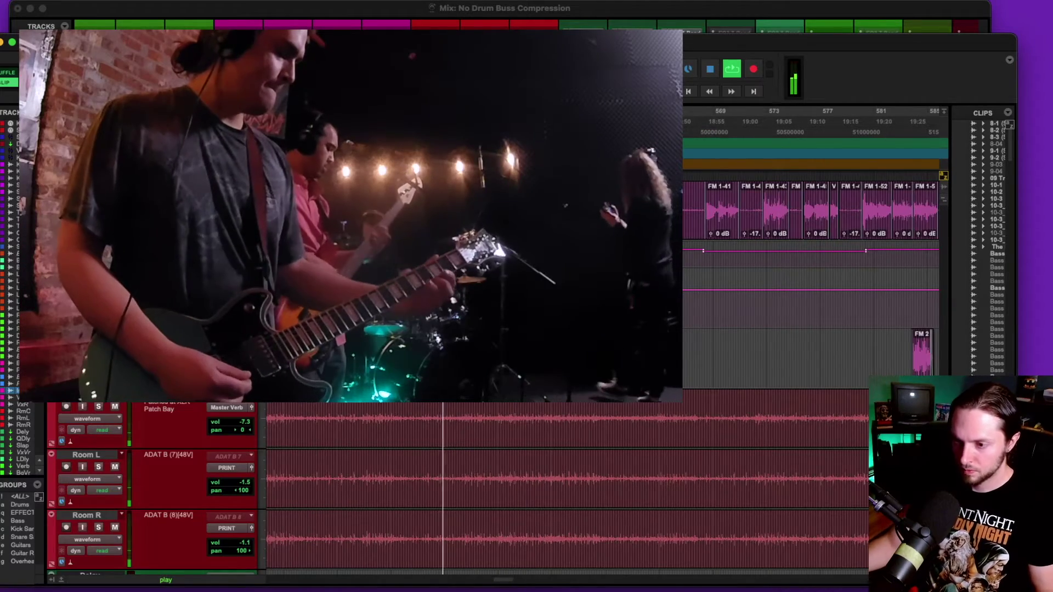
scroll(604, 483, "up", 3)
scroll(603, 482, "up", 3)
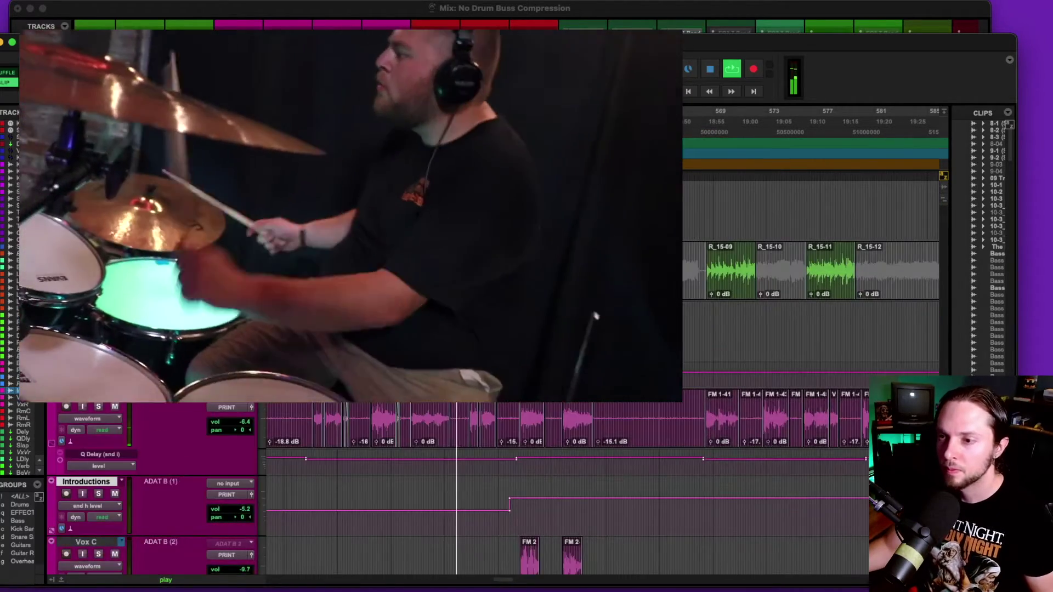
Step: Examine the drum channels, VCA masters and drum inserts at the start of the No Drum Buss Compression mixer
key("super+equal")
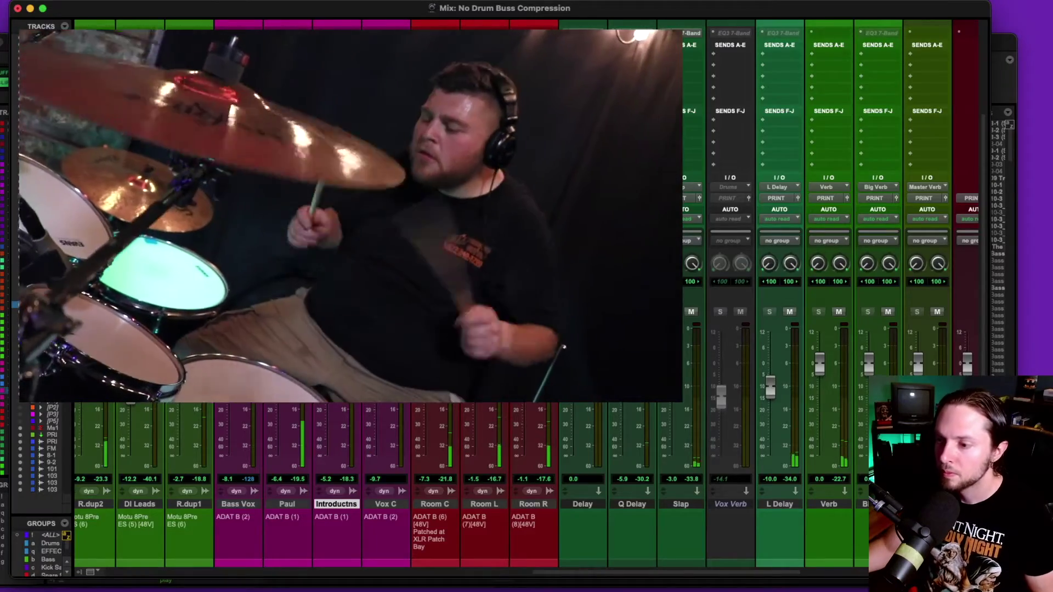
scroll(604, 483, "left", 5)
scroll(603, 483, "left", 5)
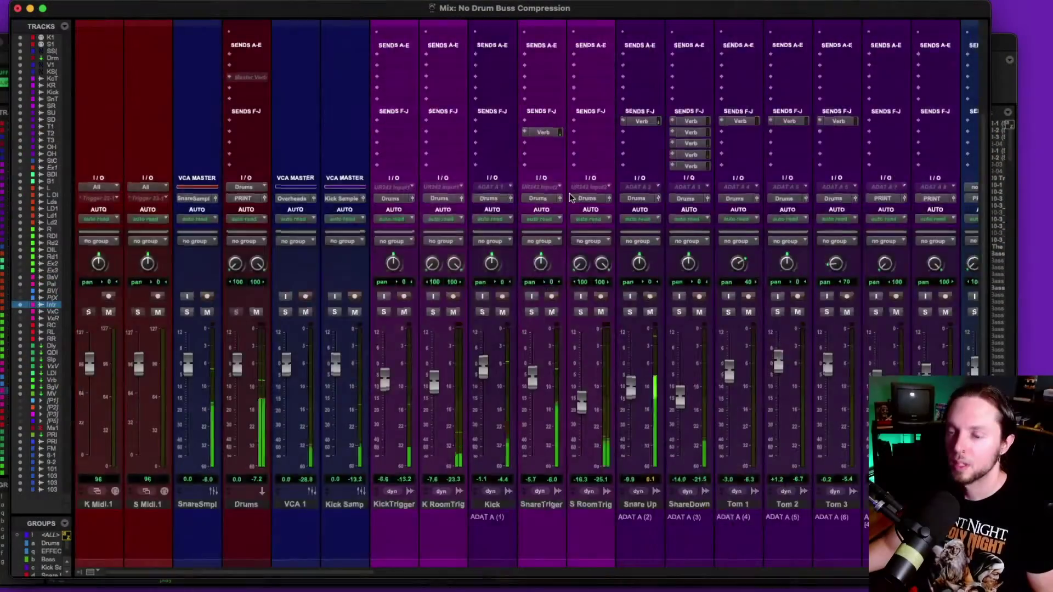
scroll(570, 198, "up", 5)
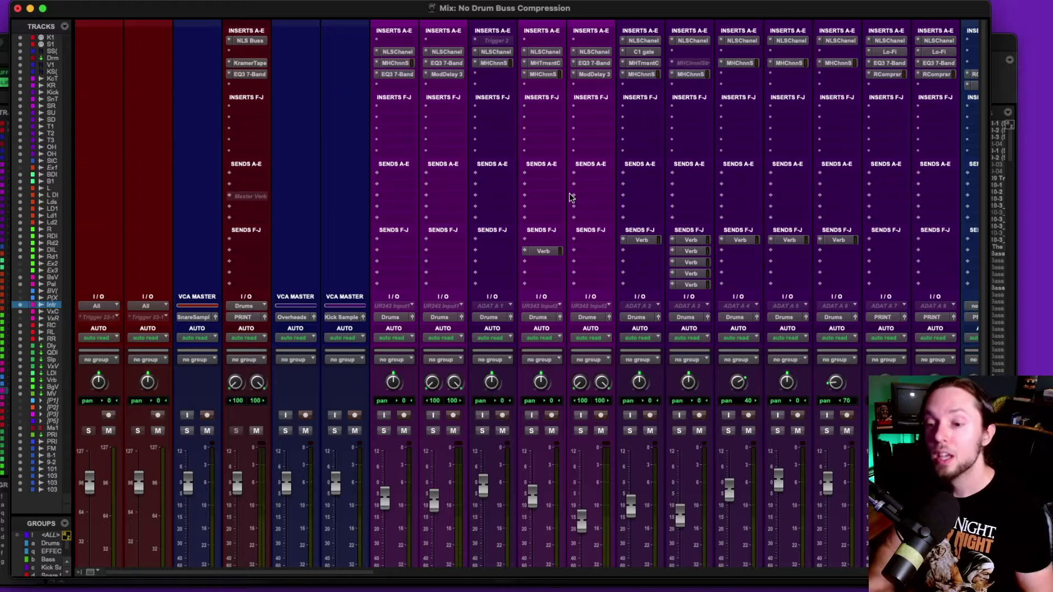
scroll(574, 200, "down", 3)
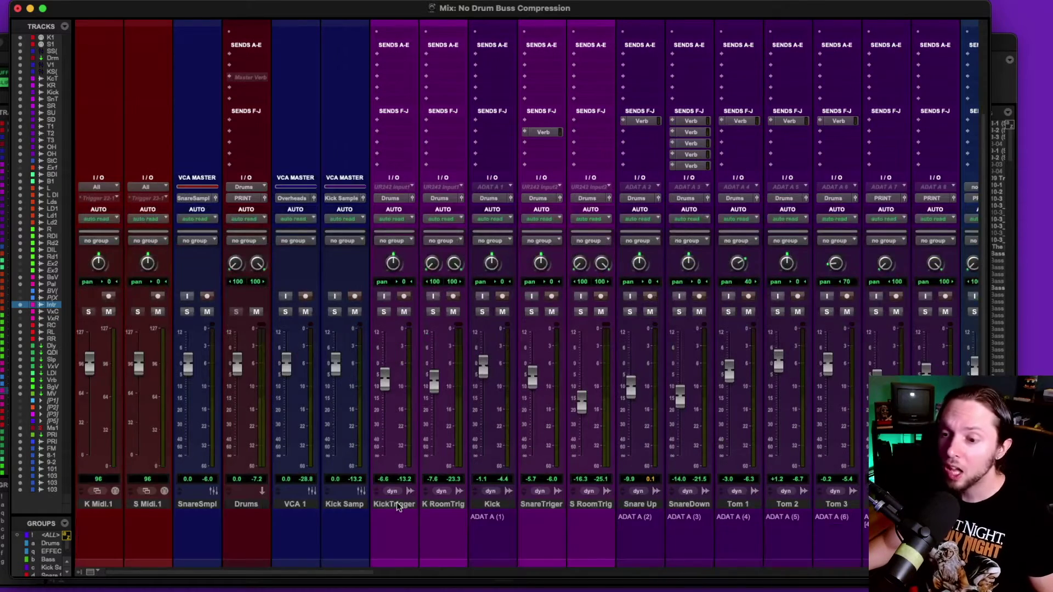
Step: Select the Drums bus in the mixer and inspect its NLS Buss insert, closing the plug-in when finished
left_click(396, 503)
left_click(254, 503)
scroll(281, 361, "up", 3)
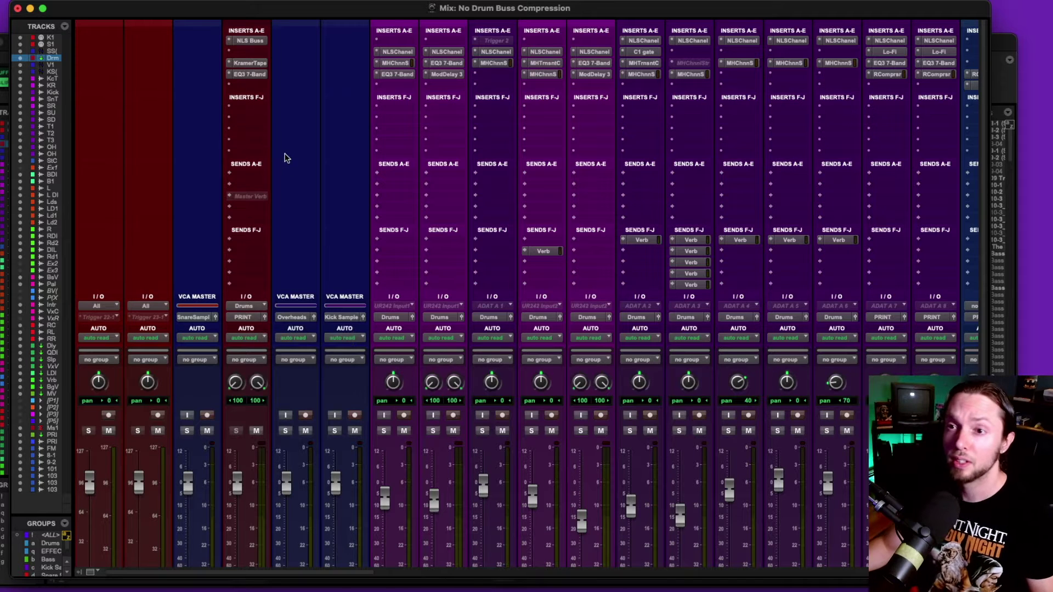
left_click(249, 40)
left_click_drag(425, 144, 399, 93)
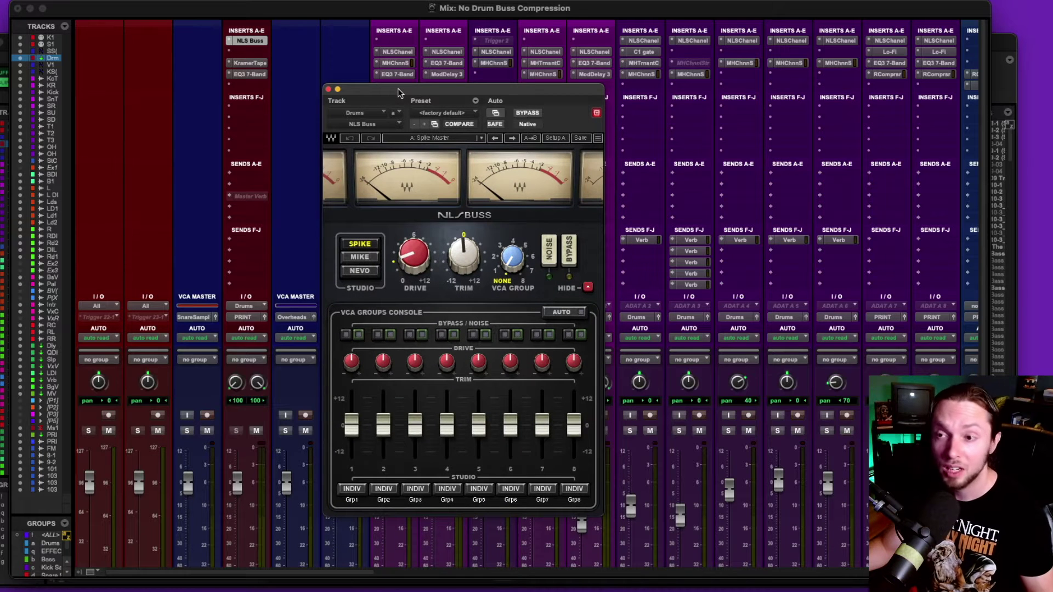
left_click(327, 90)
Step: Inspect the Kramer Tape and EQ3 7-Band inserts on the Drums bus
left_click(251, 62)
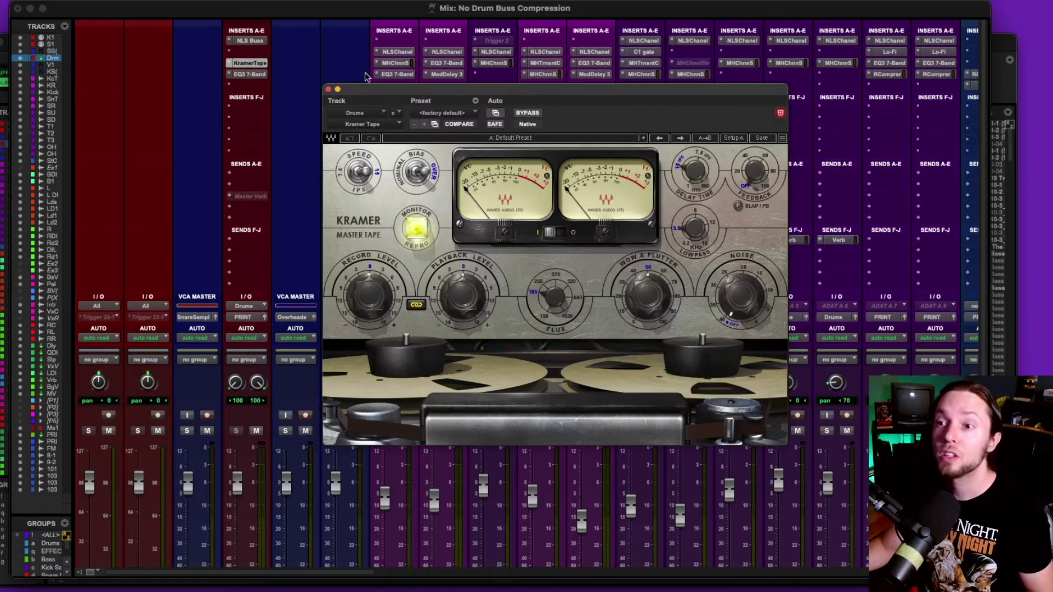
left_click_drag(371, 91, 351, 77)
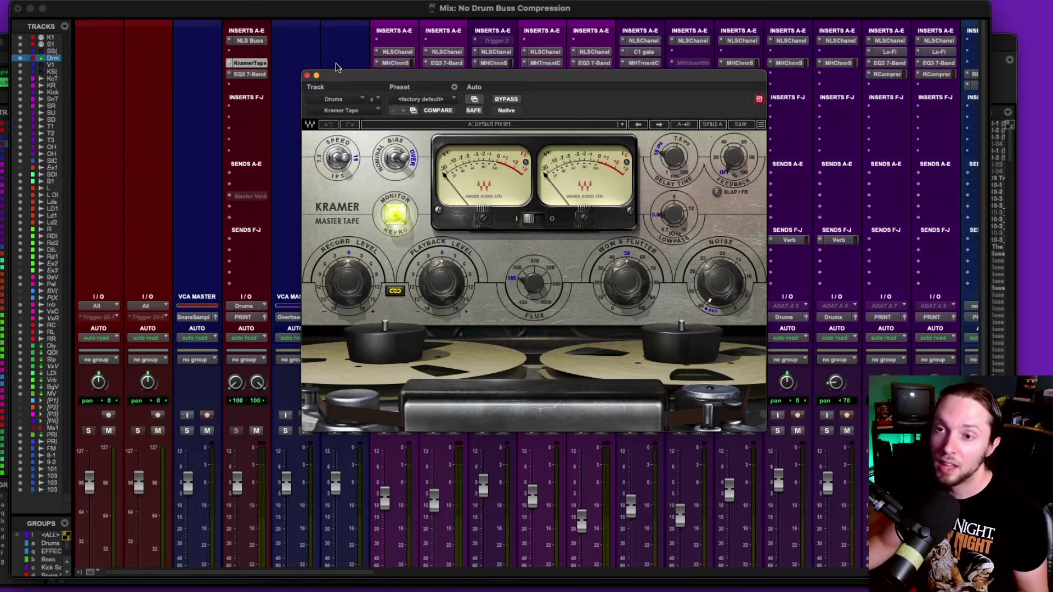
left_click(243, 74)
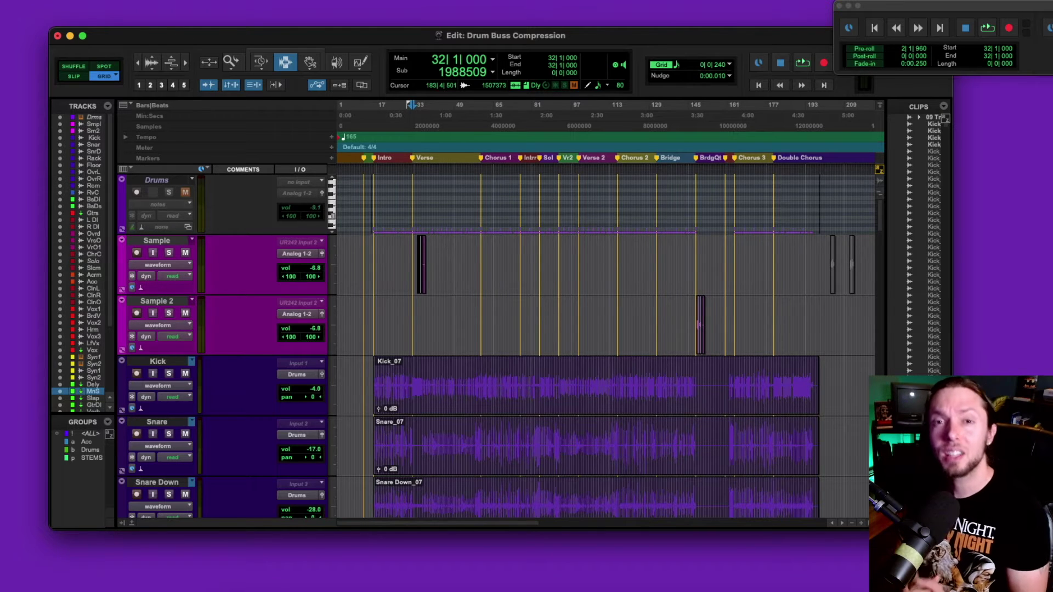
Step: Play the Drum Buss Compression session from bar 32 and look through its mixer from the stems back towards the drum channels
key("space")
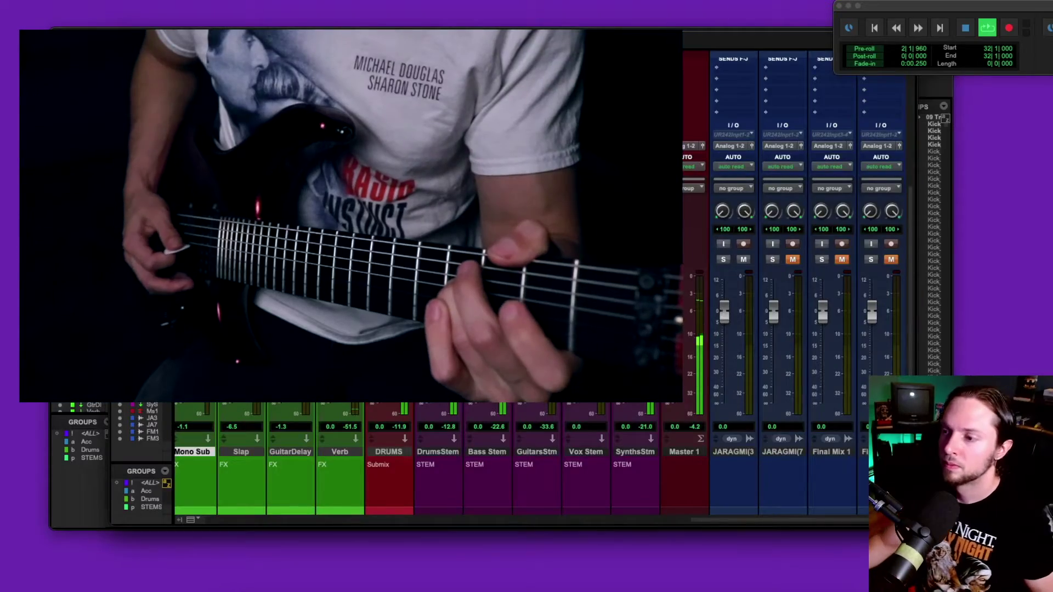
scroll(494, 461, "left", 5)
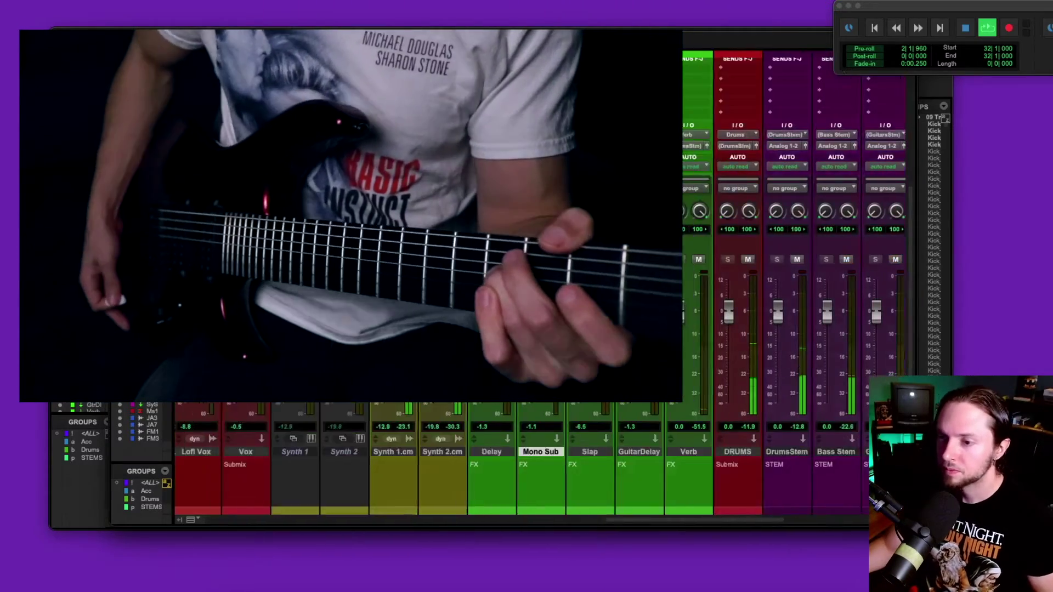
scroll(493, 461, "left", 10)
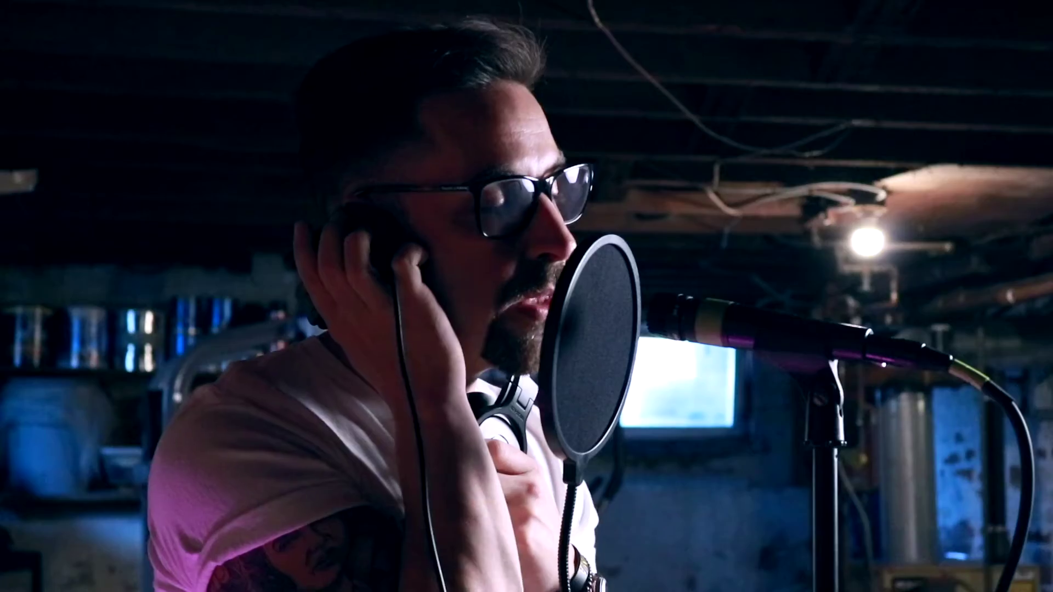
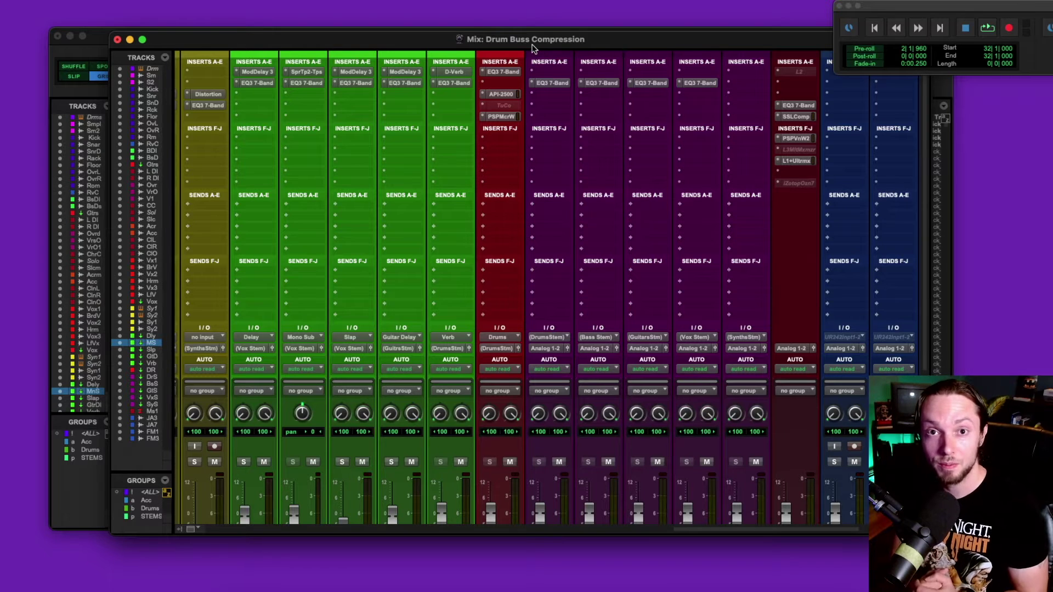
scroll(486, 164, "down", 3)
scroll(486, 165, "left", 10)
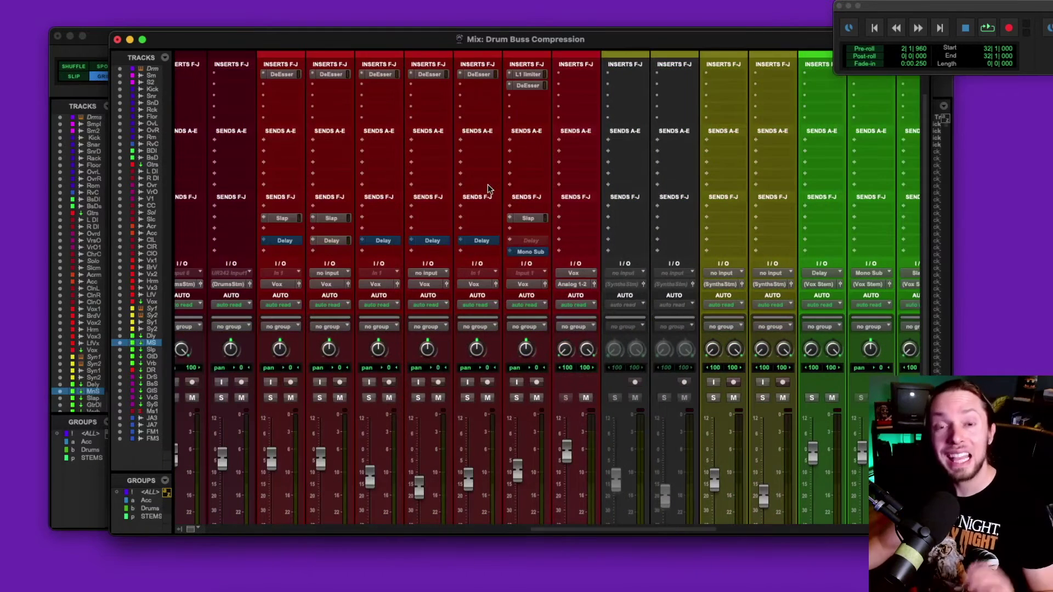
scroll(474, 297, "down", 3)
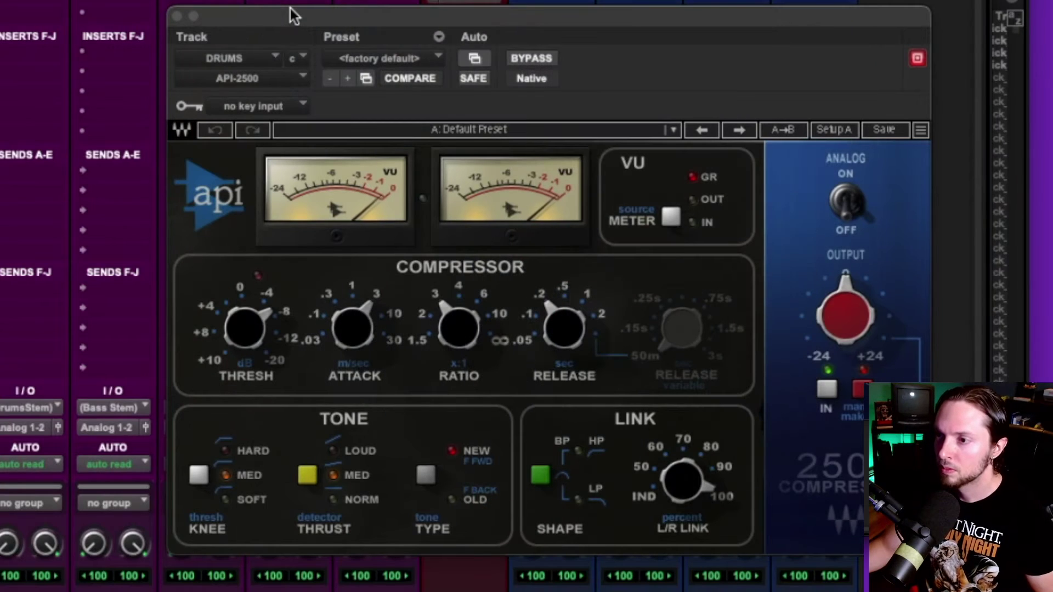
Step: Inspect the API-2500 compressor on the DRUMS submix, close it and open the PSPMcrW insert
left_click_drag(291, 8, 250, 4)
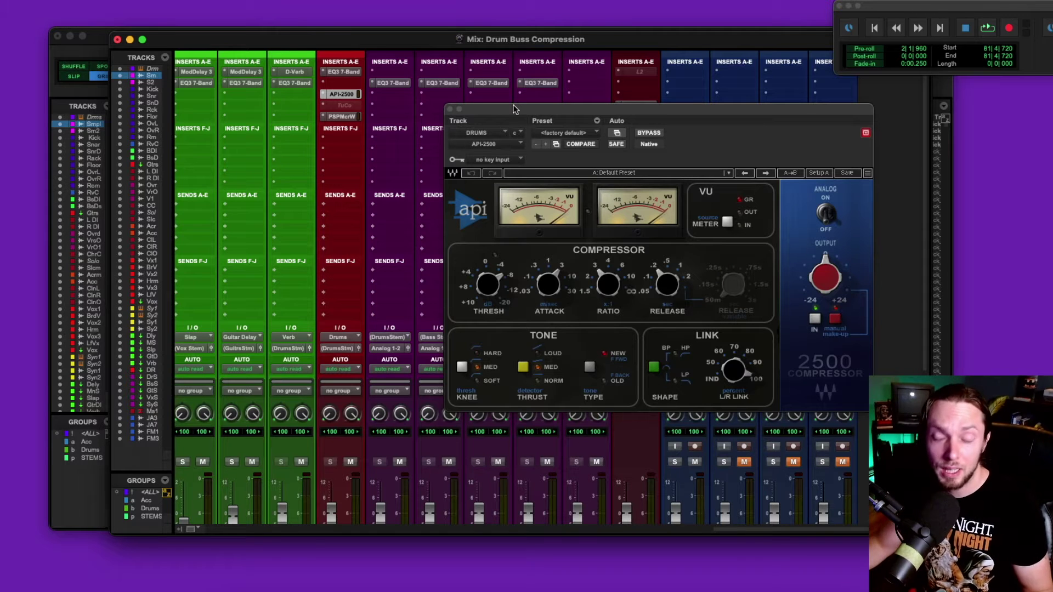
left_click(450, 109)
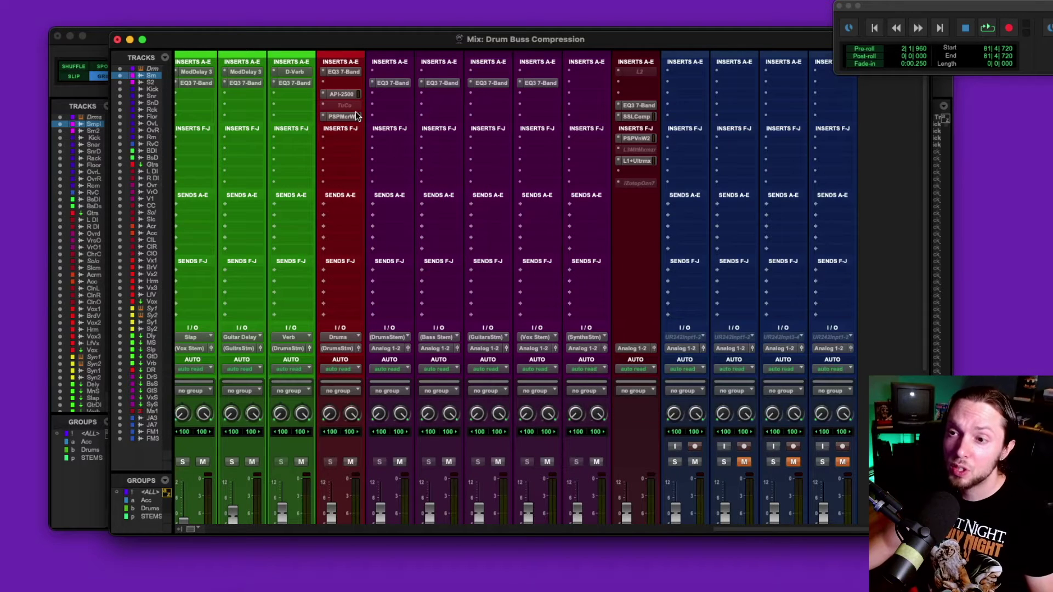
left_click(357, 116)
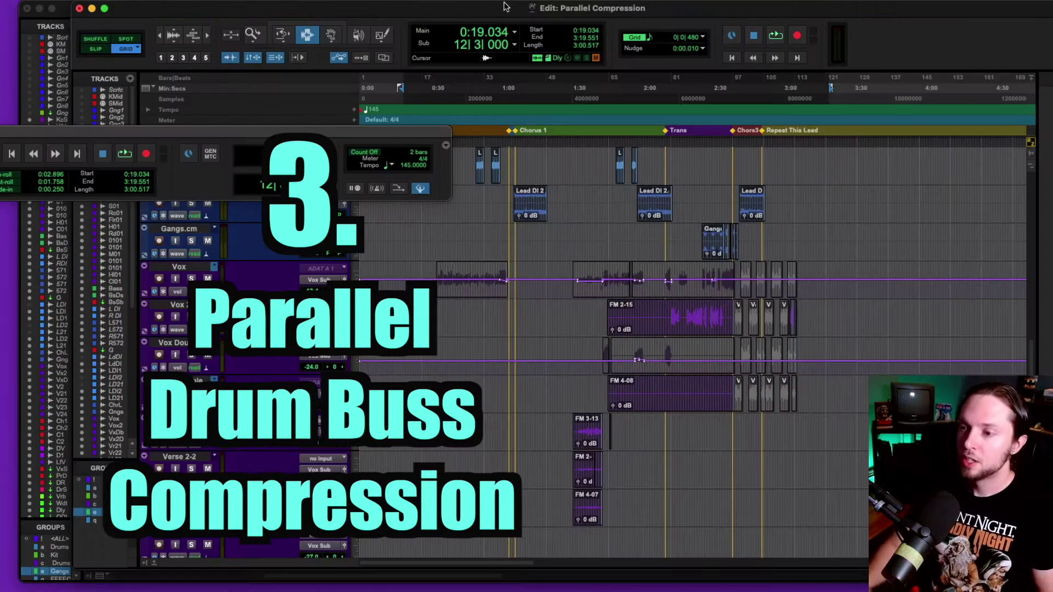
Step: Examine the drum tracks around Chorus 1 on the Parallel Compression session's timeline
scroll(539, 321, "up", 10)
scroll(538, 321, "up", 5)
scroll(539, 321, "up", 5)
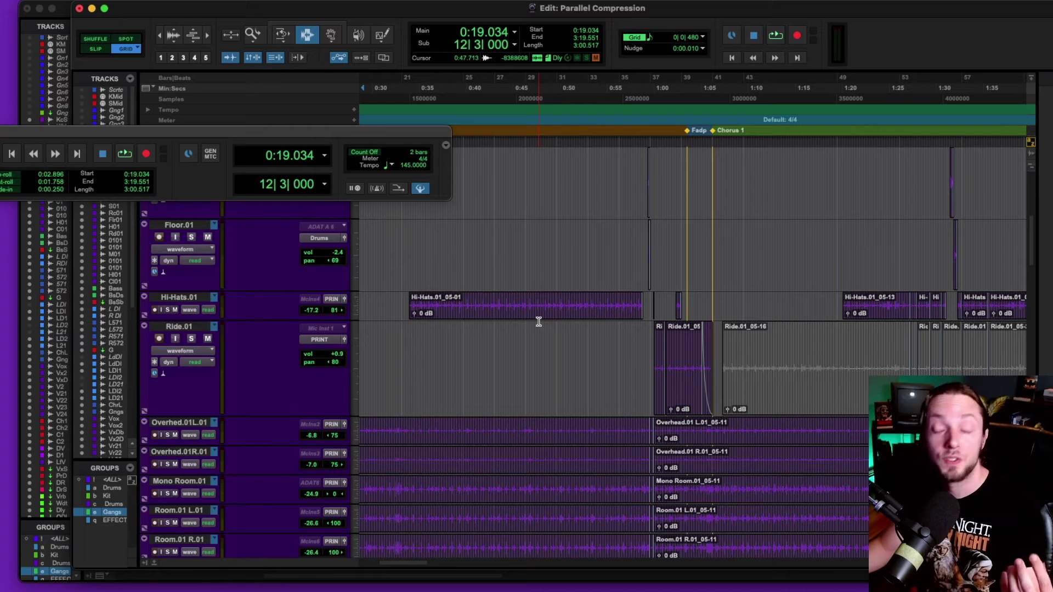
scroll(548, 254, "down", 5)
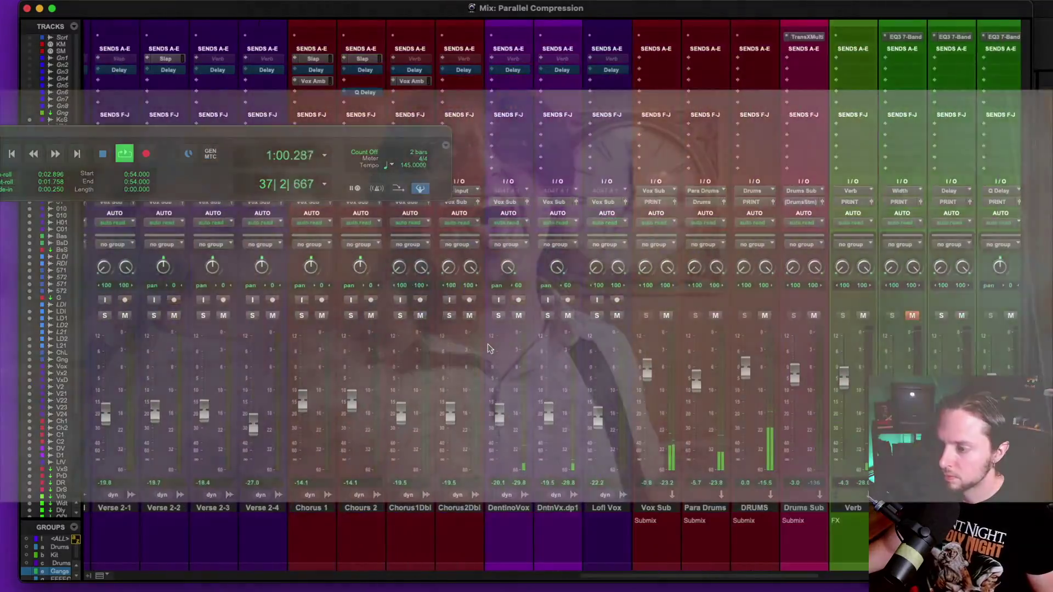
Step: Look through the Parallel Compression mixer from the submixes back to the individual drum channels during playback
scroll(489, 349, "up", 5)
scroll(489, 349, "right", 5)
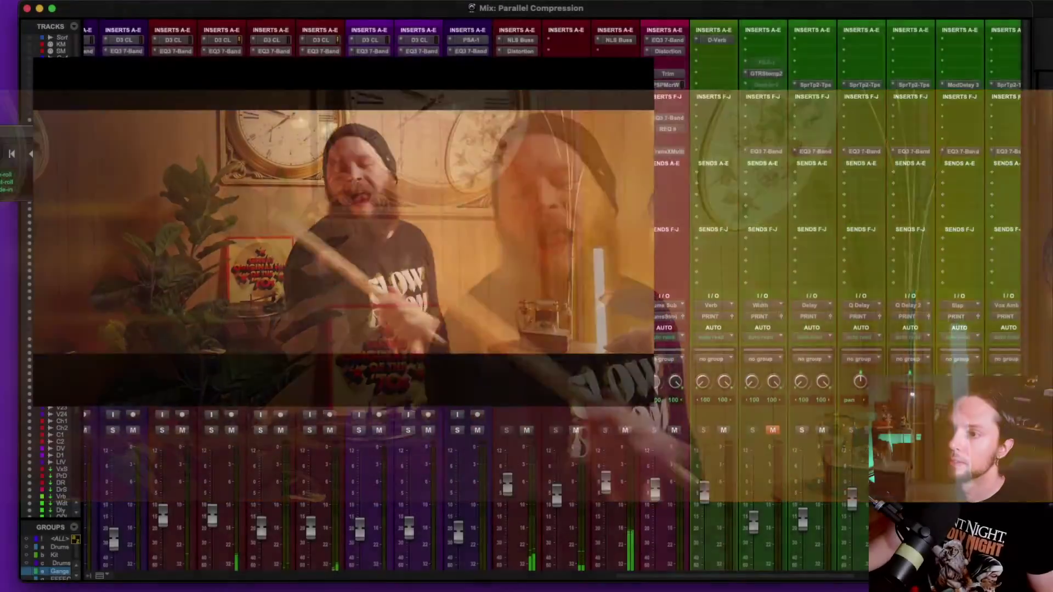
scroll(768, 297, "down", 4)
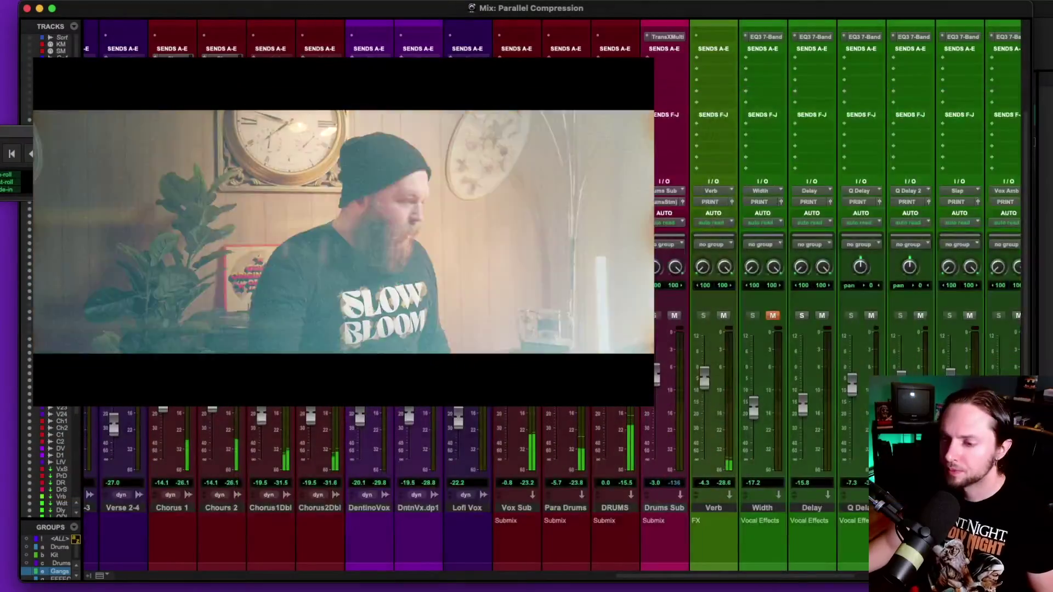
scroll(768, 296, "left", 12)
scroll(768, 296, "left", 15)
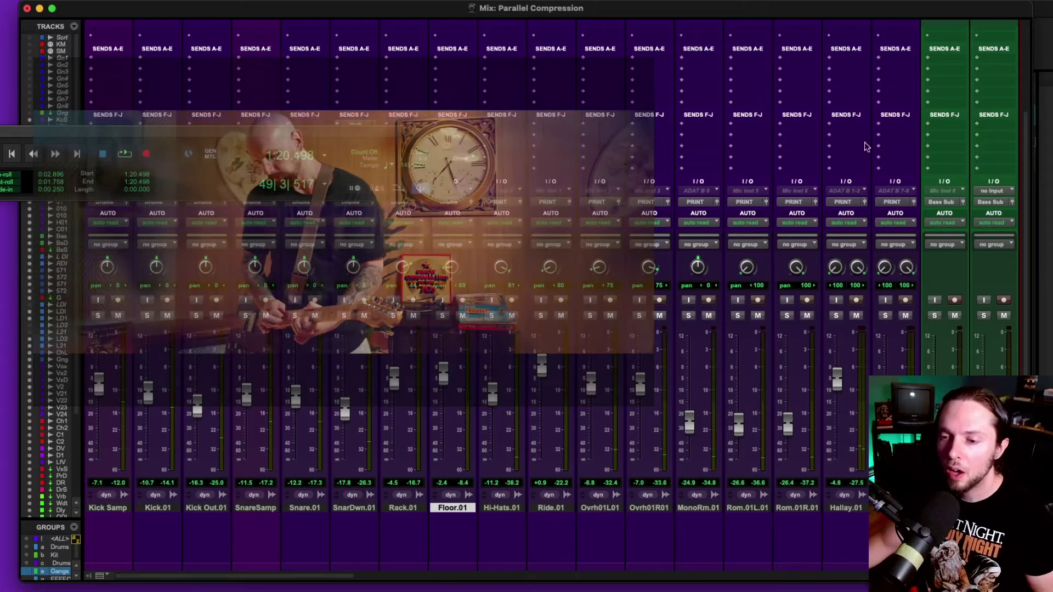
Step: Trace the drum routing in the mixer by selecting the Kick Samp channel and the DRUMS submix
left_click(112, 508)
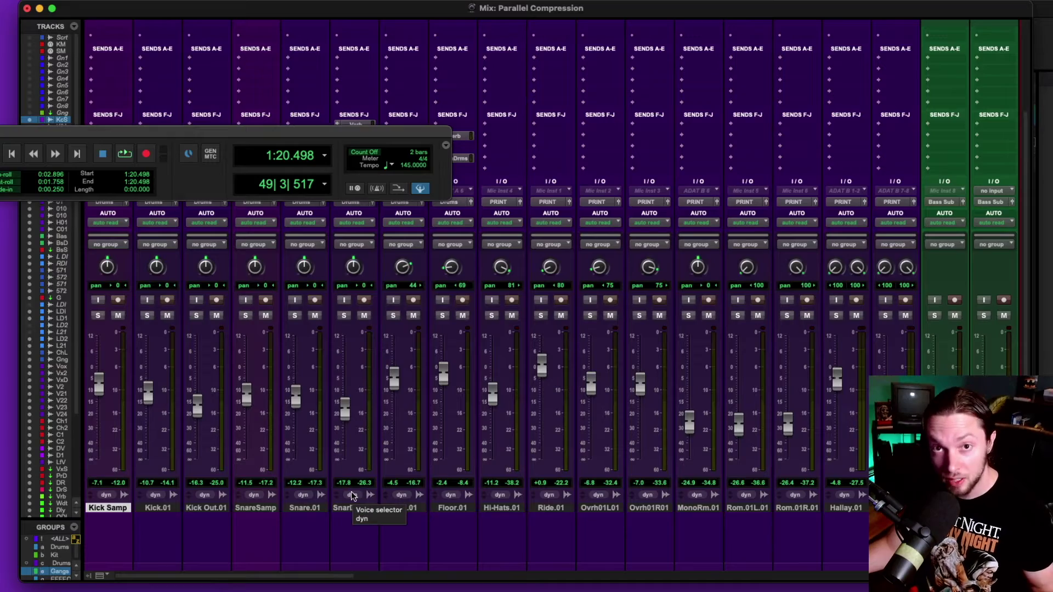
scroll(352, 496, "right", 15)
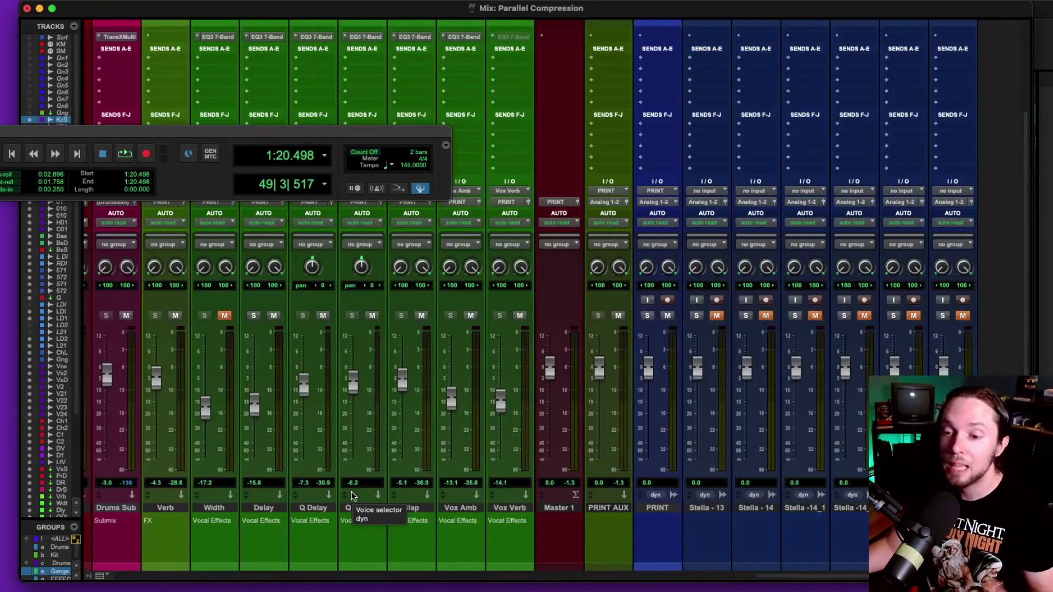
scroll(352, 491, "left", 10)
left_click(605, 508)
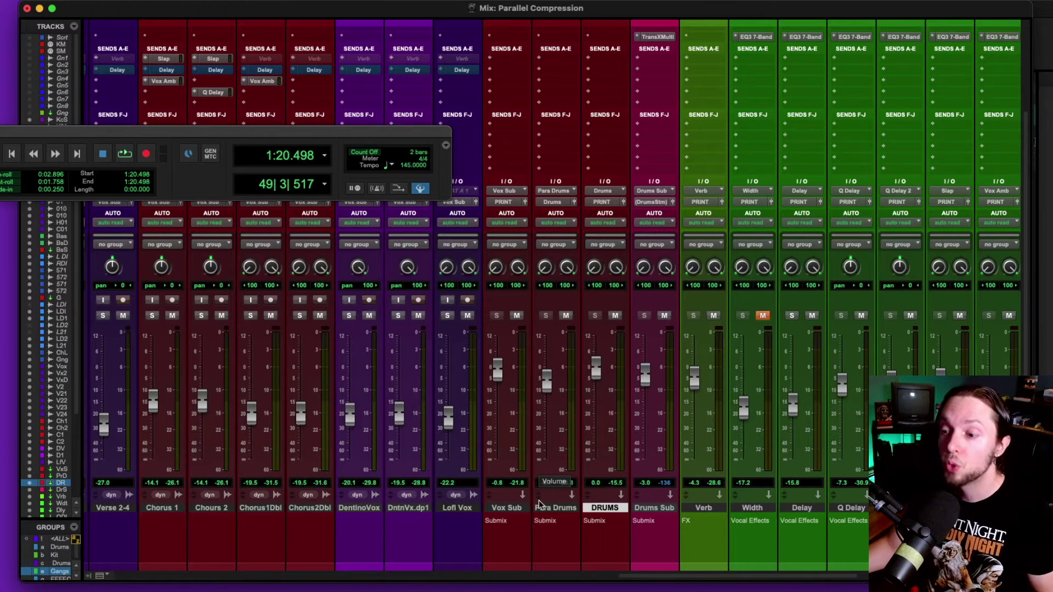
Step: Select the Para Drums submix and open its SSLComp insert
left_click(556, 508)
scroll(547, 357, "up", 5)
left_click(556, 62)
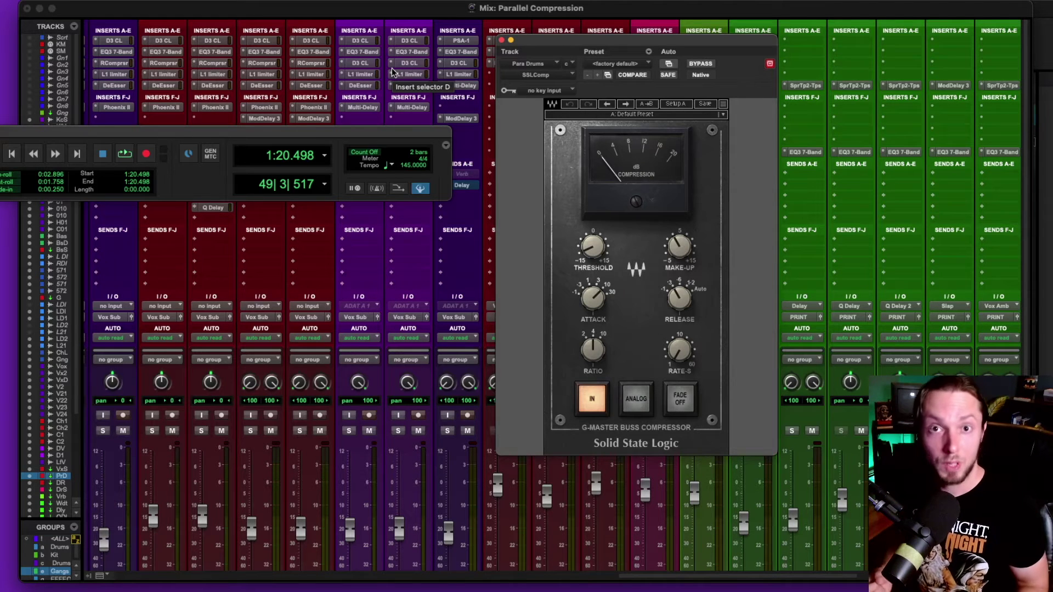
Step: Rearrange the floating transport and the Para Drums SSLComp windows so the compressor is unobstructed
left_click_drag(574, 38, 579, 41)
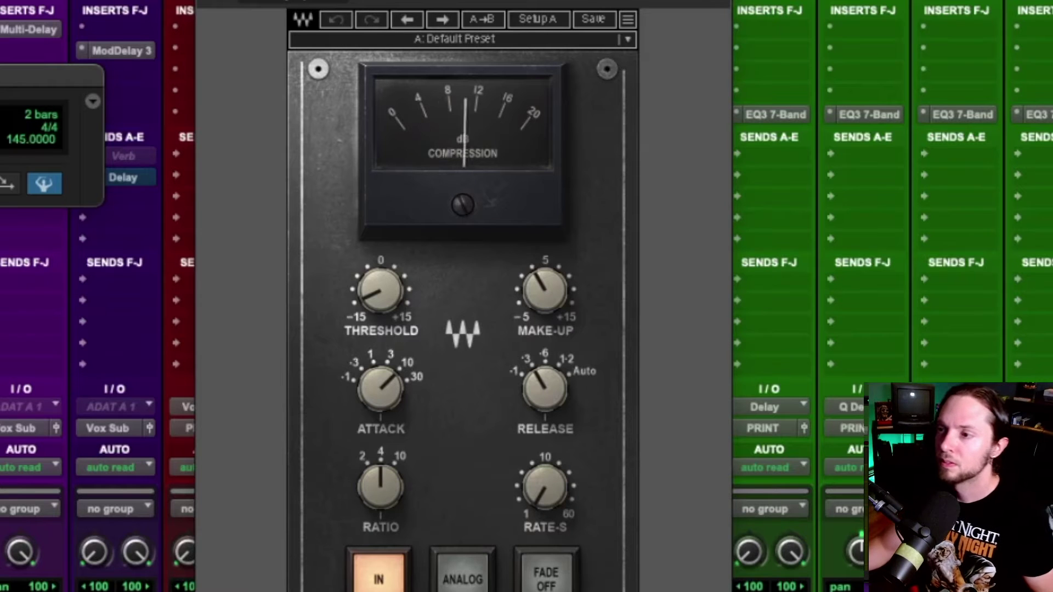
left_click_drag(57, 76, 140, 0)
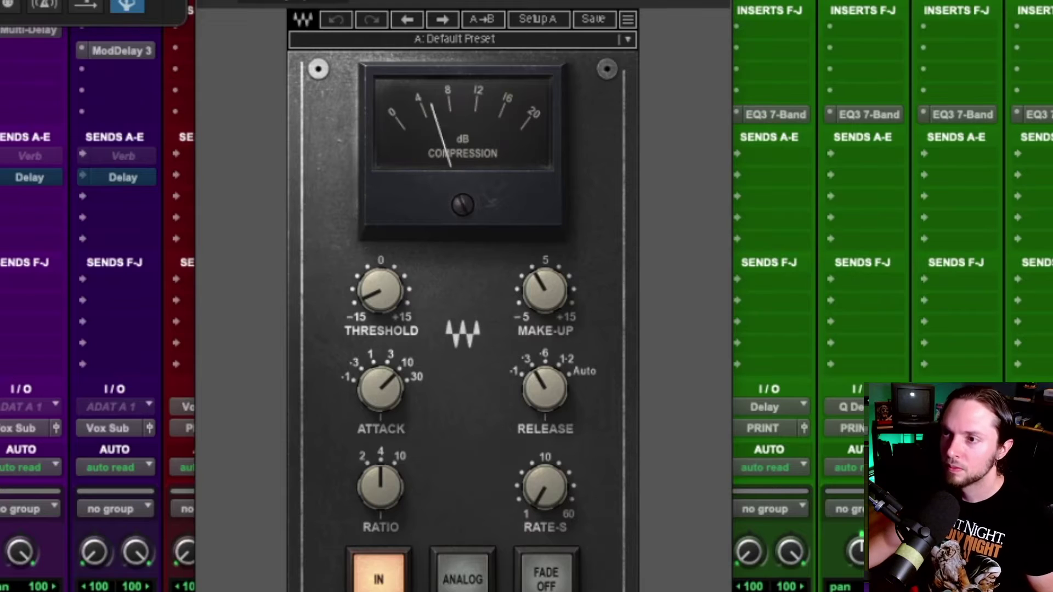
left_click_drag(464, 3, 479, 0)
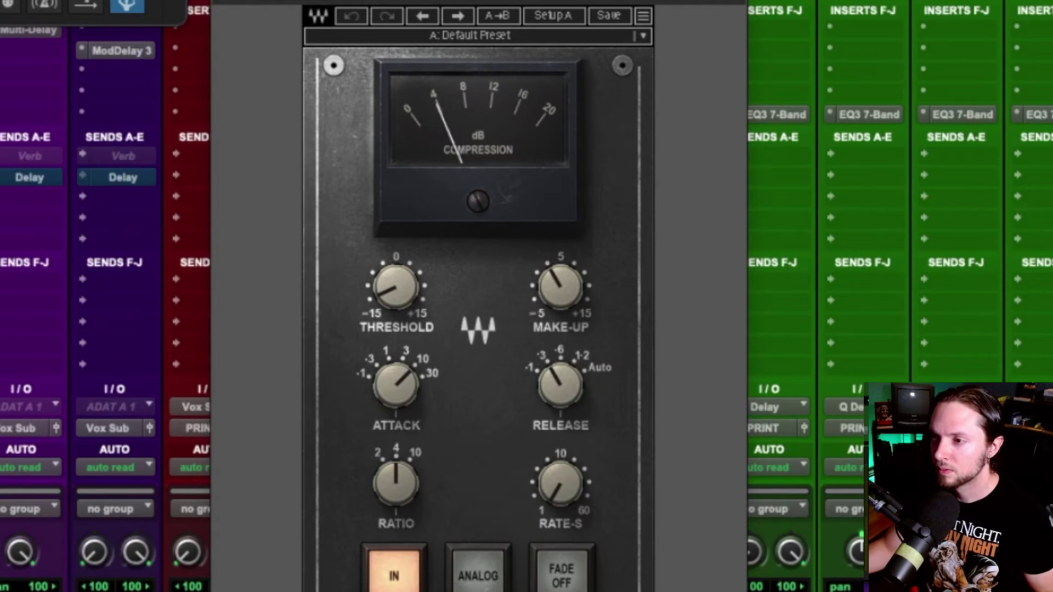
left_click_drag(479, 0, 480, 0)
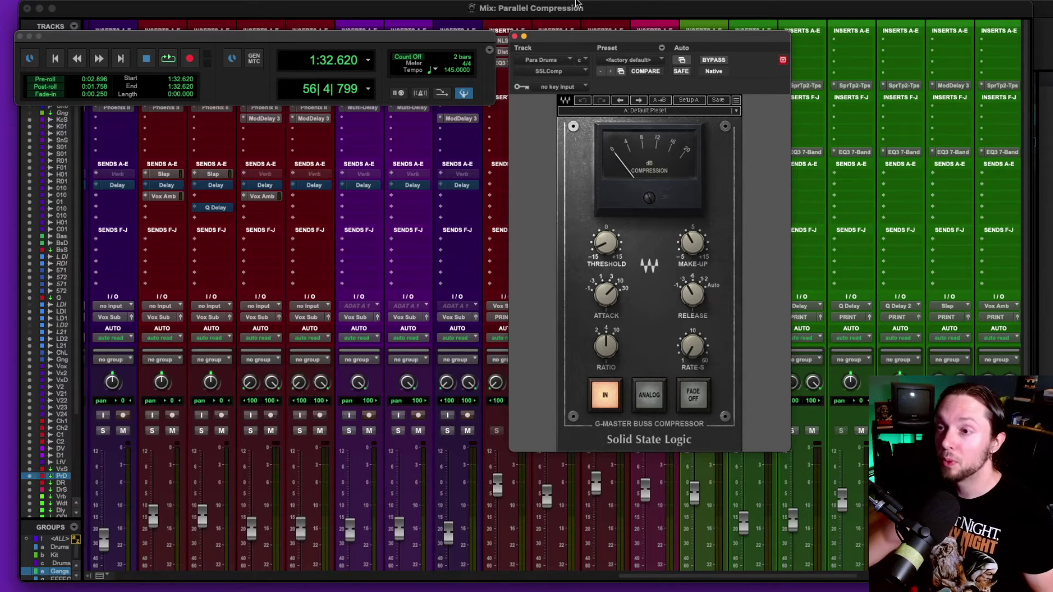
Step: Close the SSLComp plug-in and select the Para Drums and DRUMS submixes together in the mixer
left_click(514, 37)
scroll(550, 257, "down", 5)
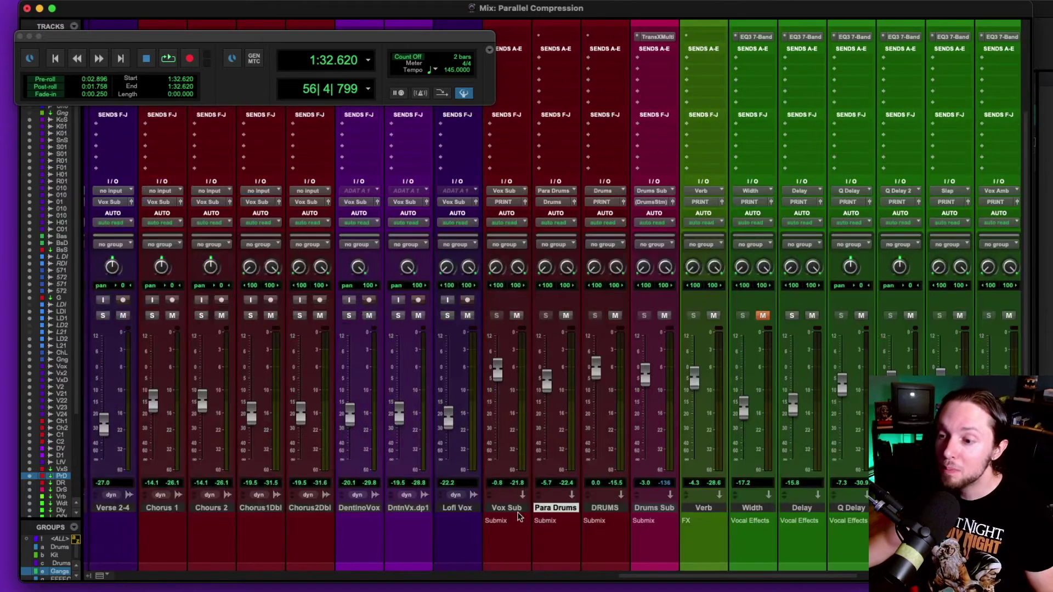
left_click(600, 508, "shift")
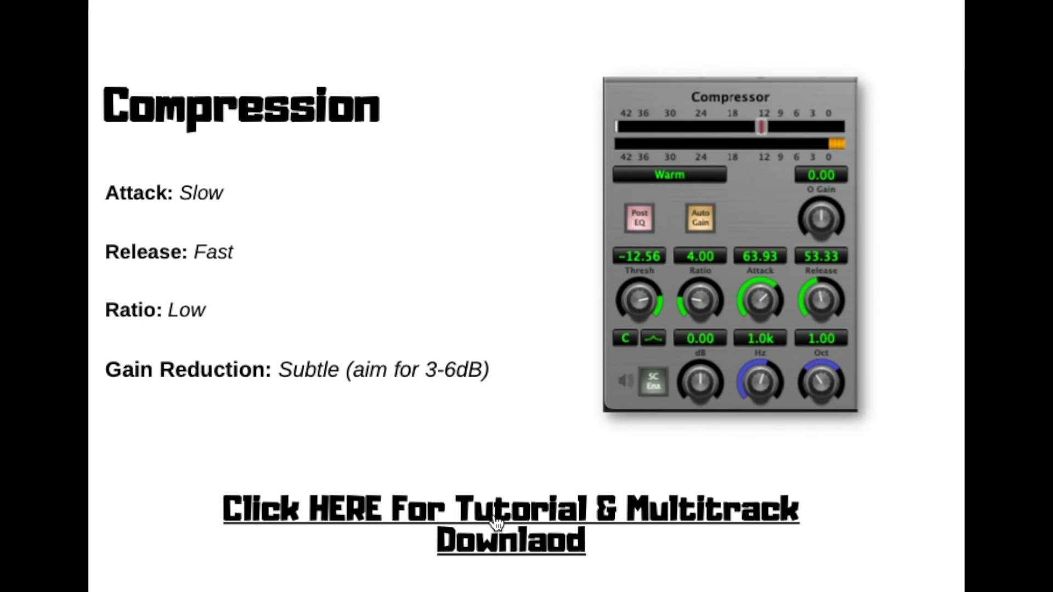
Step: Open the tutorial and multitrack download page linked from the Compression page of the guide
left_click(497, 521)
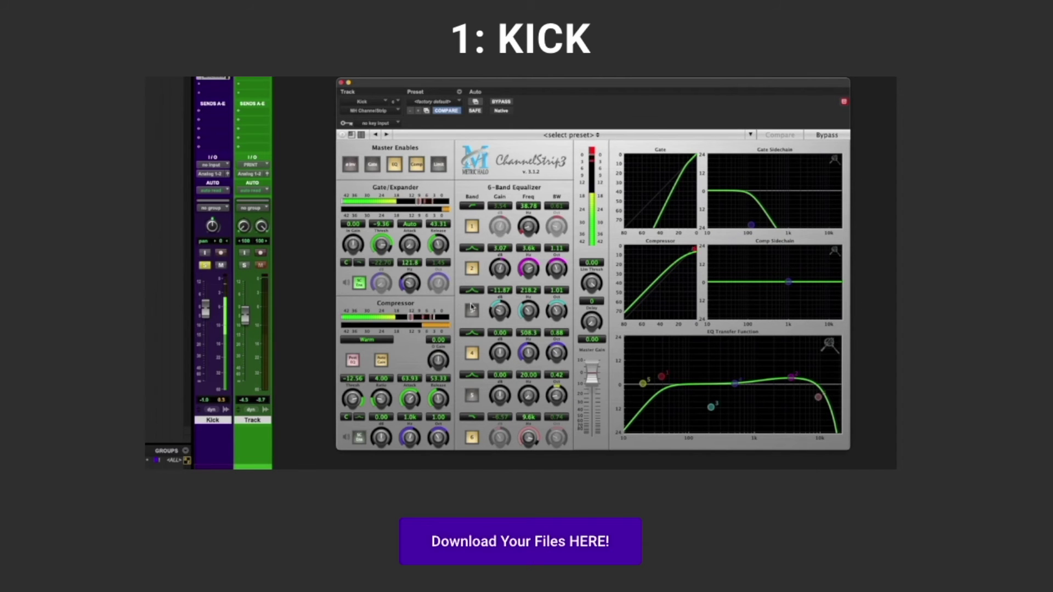